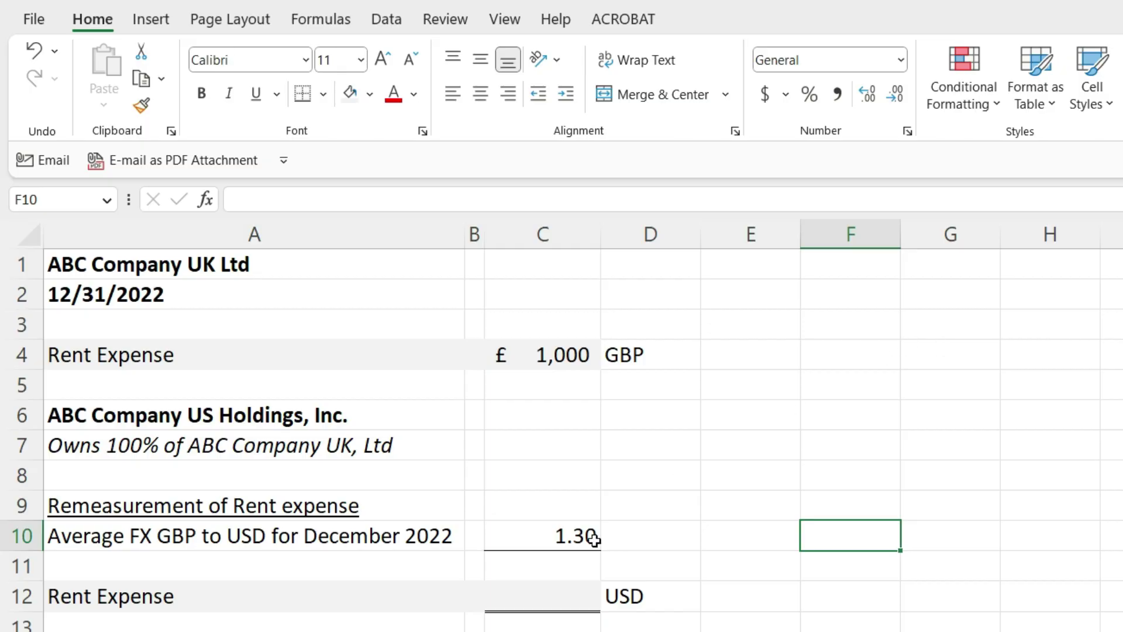
# - Enter =C4*C10 in C12 so USD rent expense shows $1,300 at the 1.30 average rate
pyautogui.click(553, 589)
pyautogui.write('=')
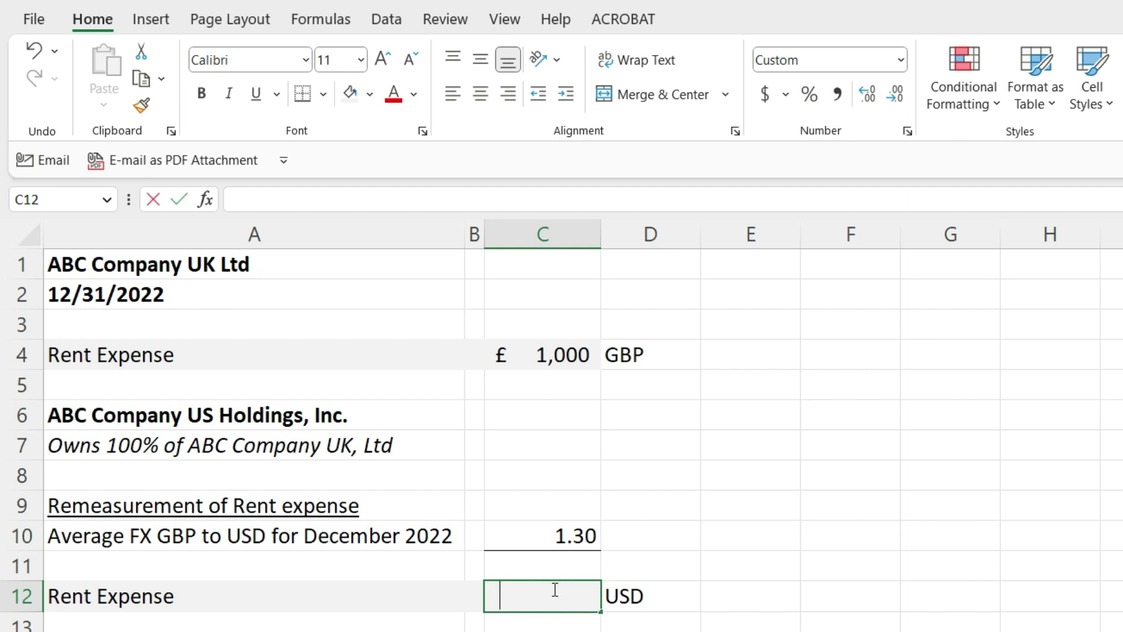
pyautogui.press('Up')
pyautogui.press('Up')
pyautogui.press('Up')
pyautogui.press('Up')
pyautogui.press('Up')
pyautogui.press('Up')
pyautogui.press('Up')
pyautogui.press('Up')
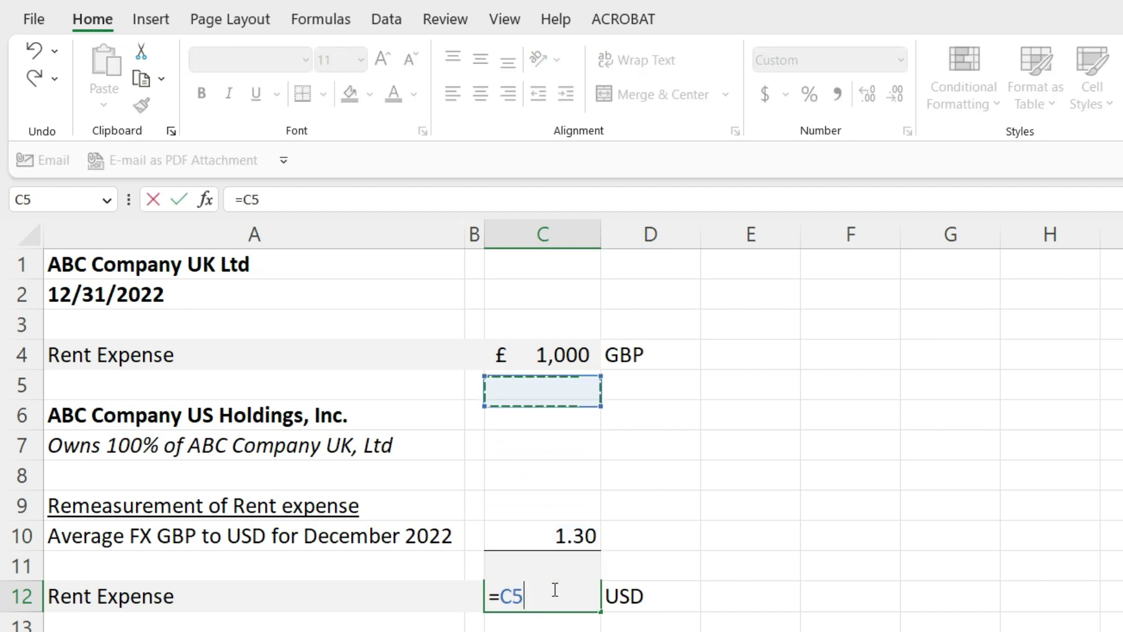
pyautogui.write('*')
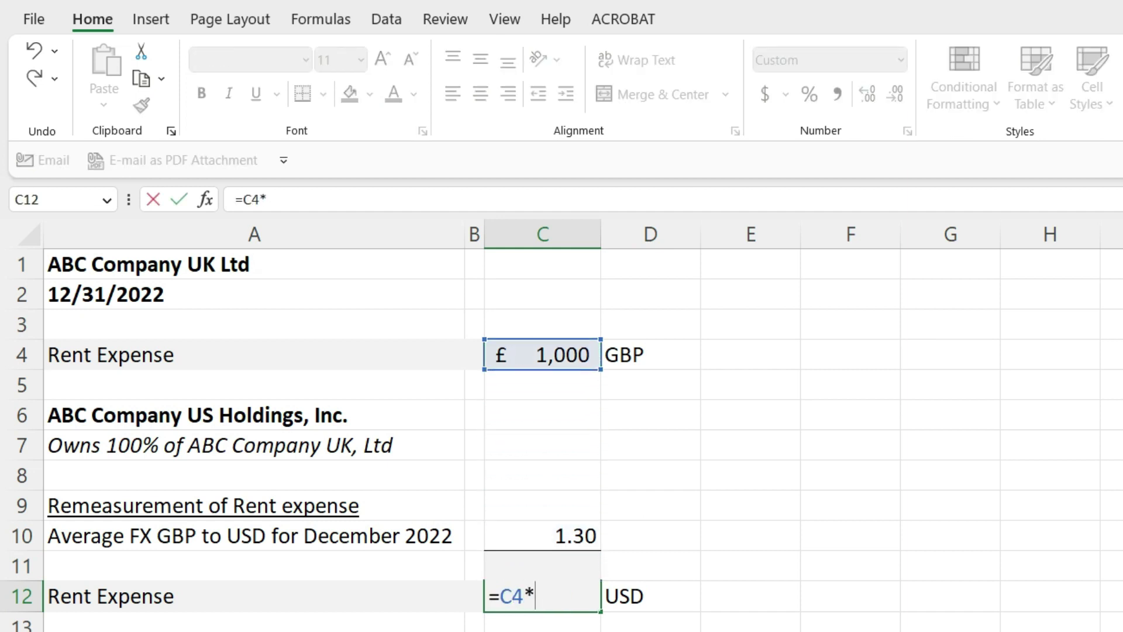
pyautogui.click(554, 536)
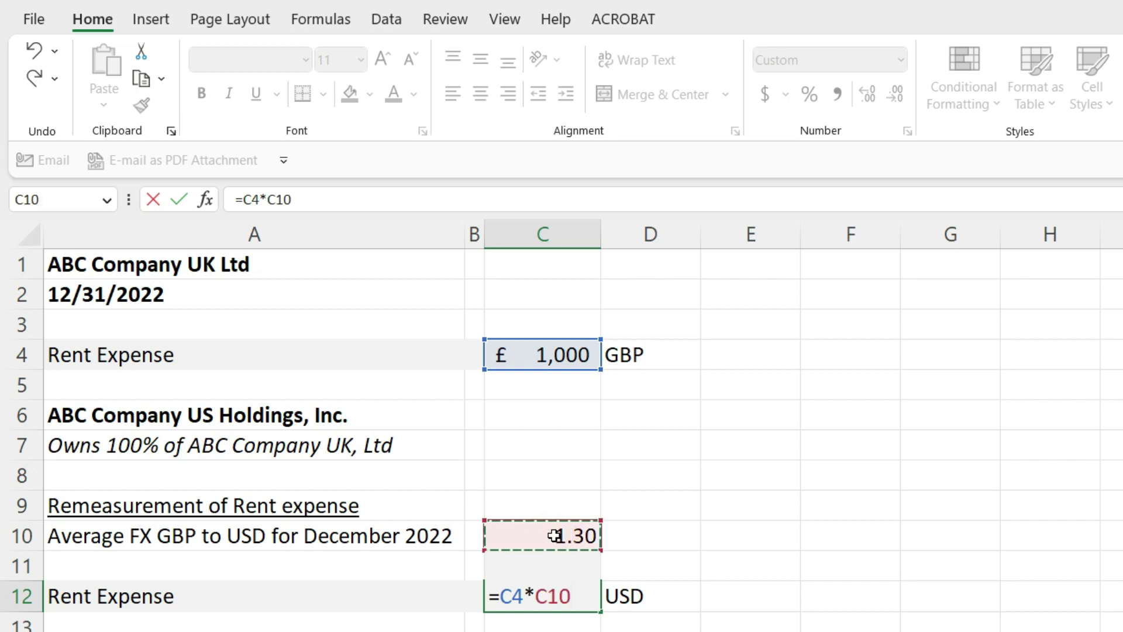
pyautogui.press('Return')
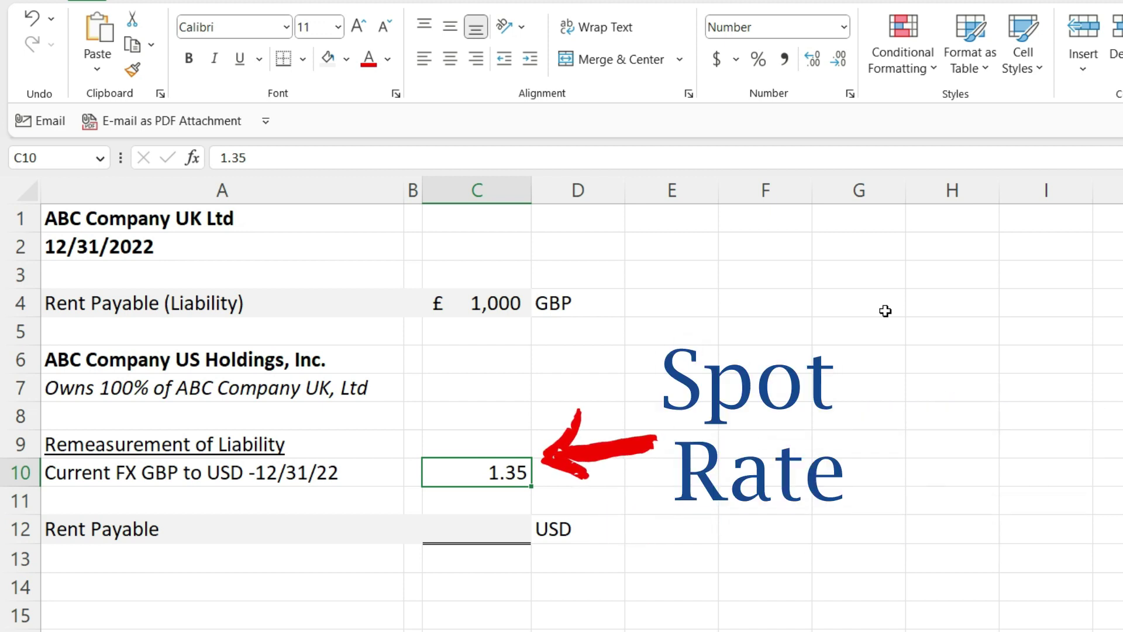
# - Enter =C4*C10 in C12 so USD rent payable shows $1,350 at the 1.35 spot rate
pyautogui.click(481, 514)
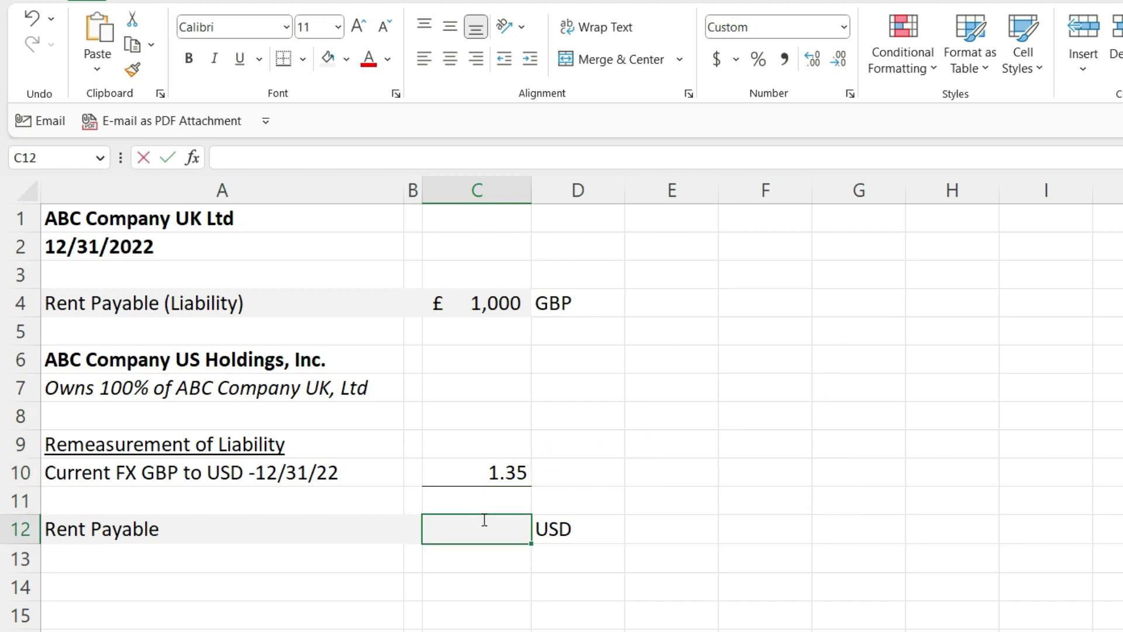
pyautogui.write('=')
pyautogui.click(513, 306)
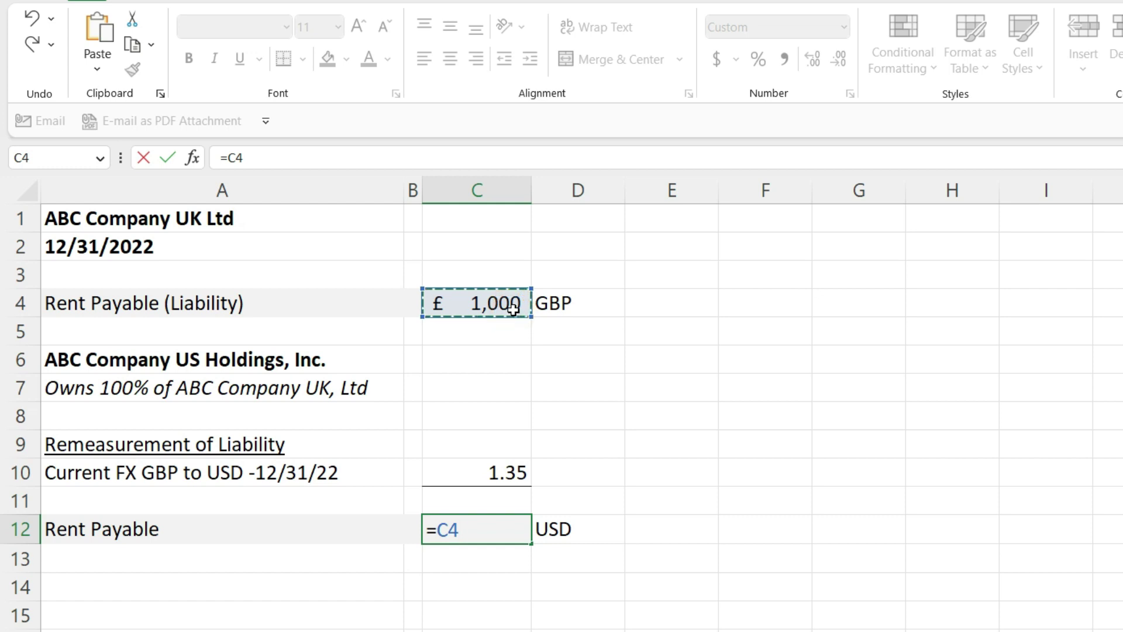
pyautogui.write('*')
pyautogui.click(492, 473)
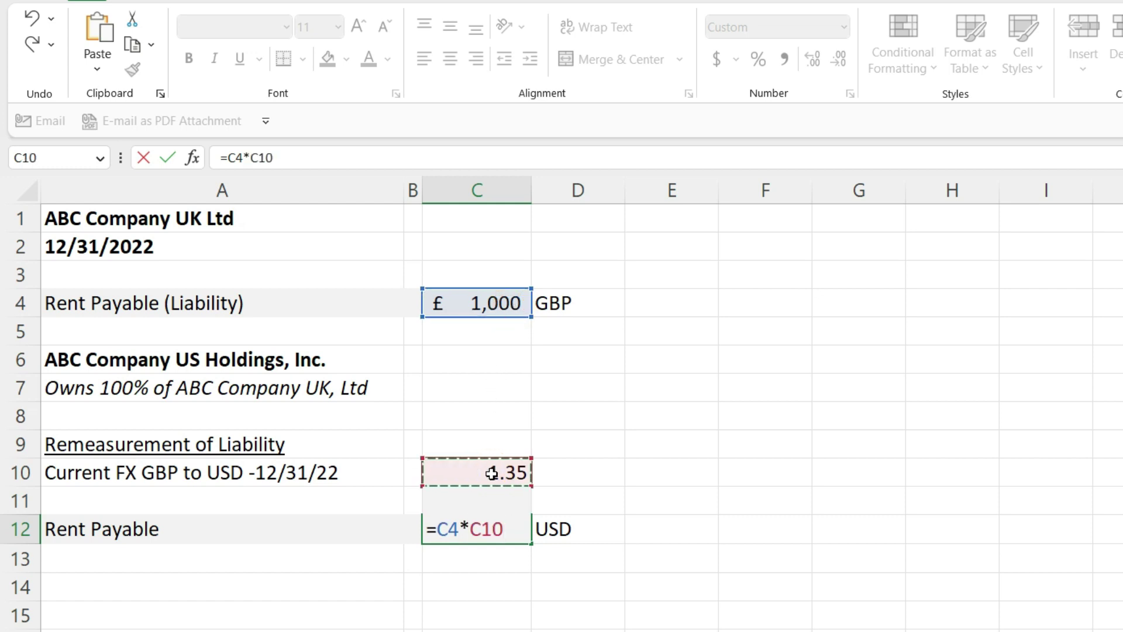
pyautogui.press('Return')
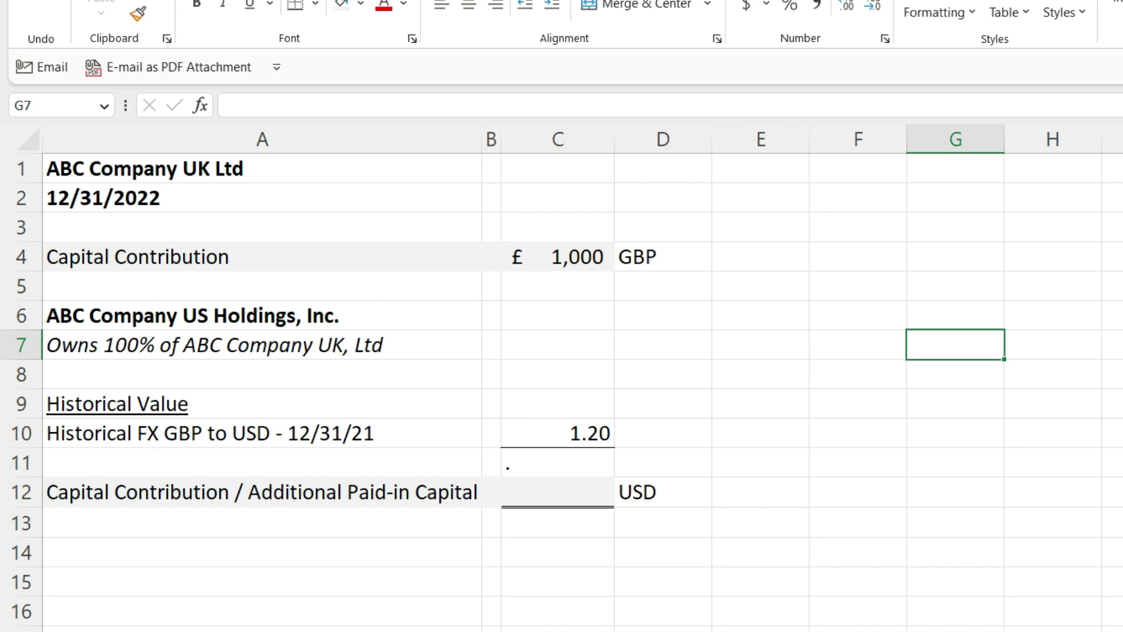
# - Enter =C4*C10 in C12 to translate the capital contribution at the 1.20 historical rate: $1,200
pyautogui.click(551, 491)
pyautogui.write('=')
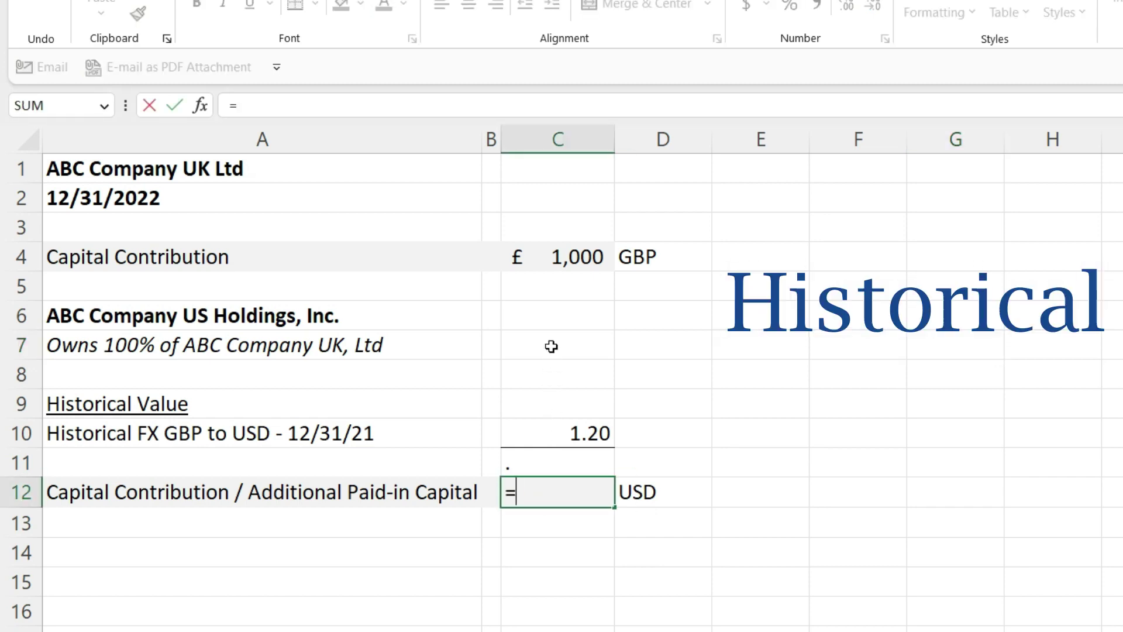
pyautogui.click(560, 261)
pyautogui.write('*')
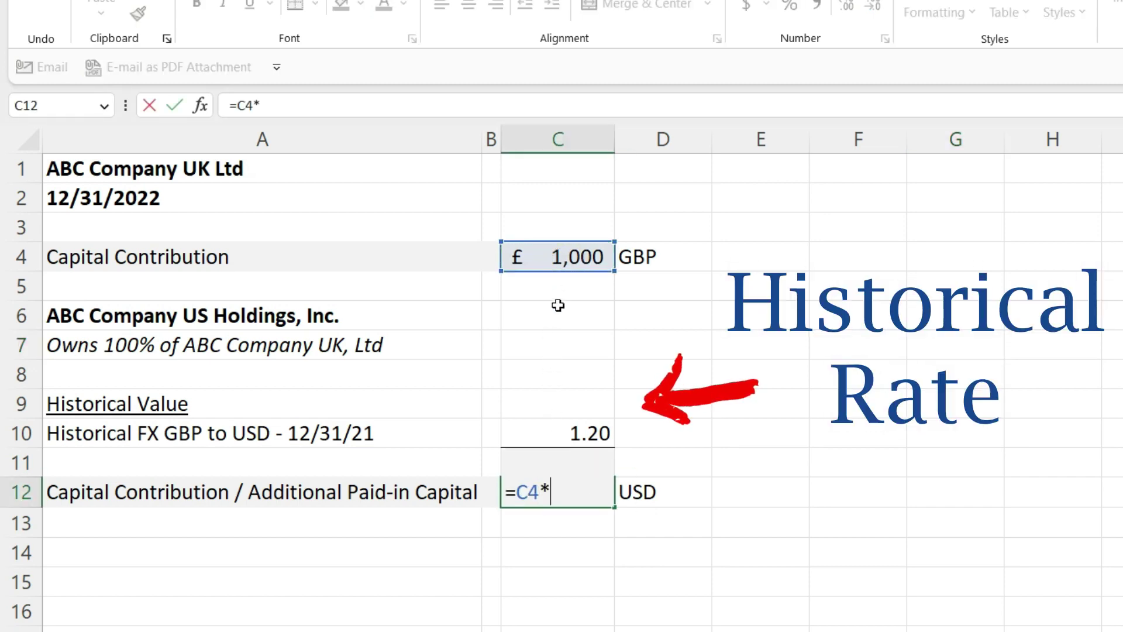
pyautogui.click(563, 430)
pyautogui.press('Return')
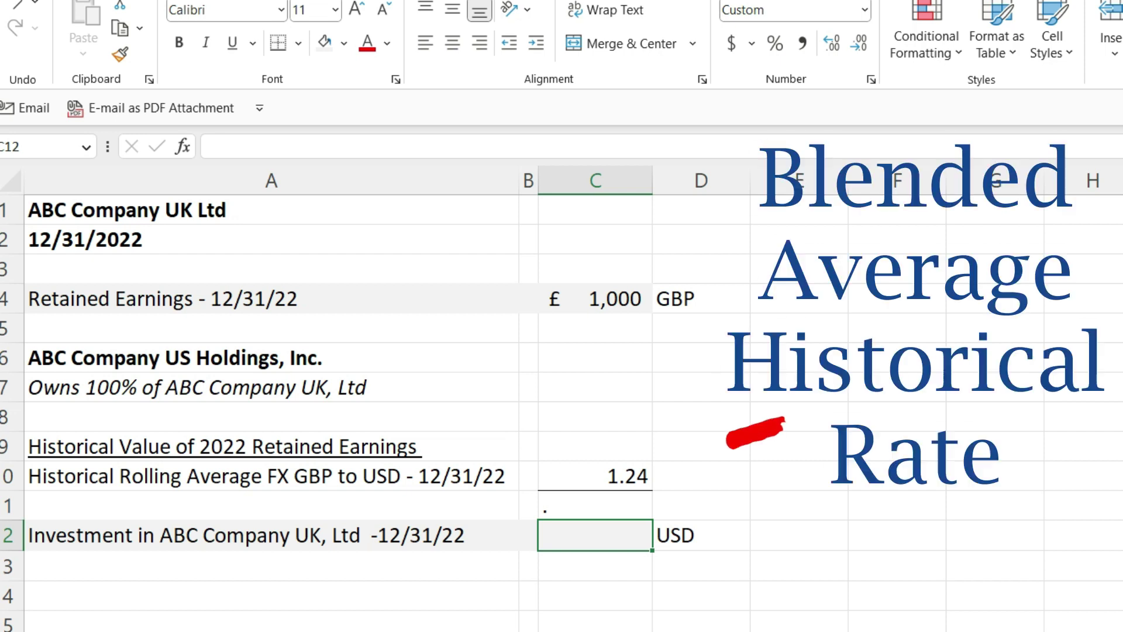
# - Enter =C4*C10 in C12 to translate £1,000 retained earnings at the 1.24 rate: $1,240
pyautogui.write('=')
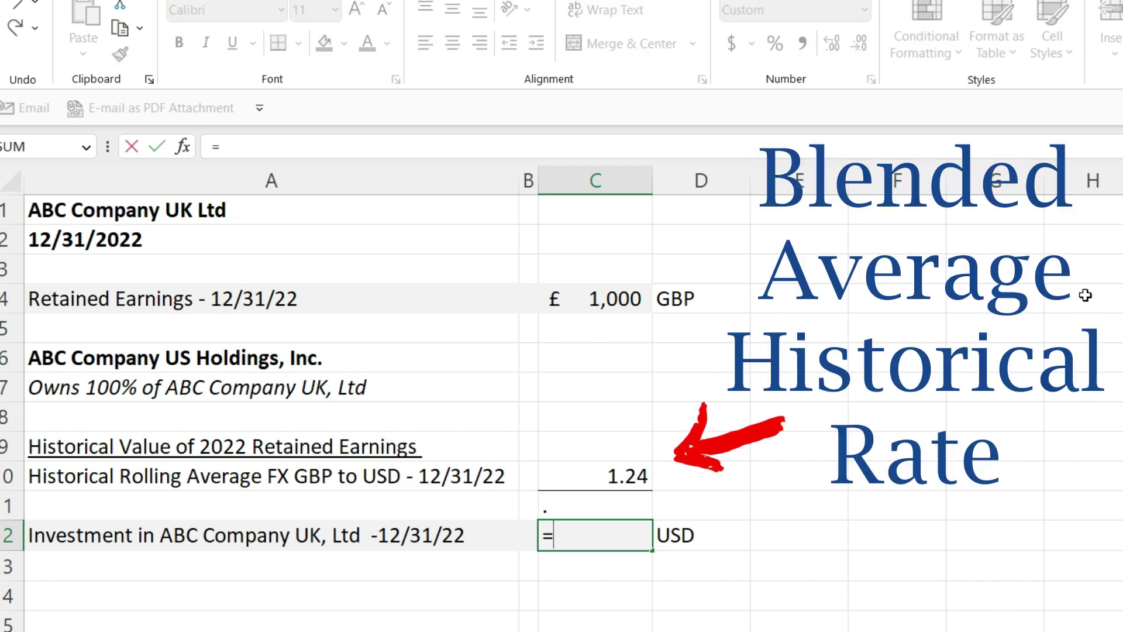
pyautogui.click(562, 311)
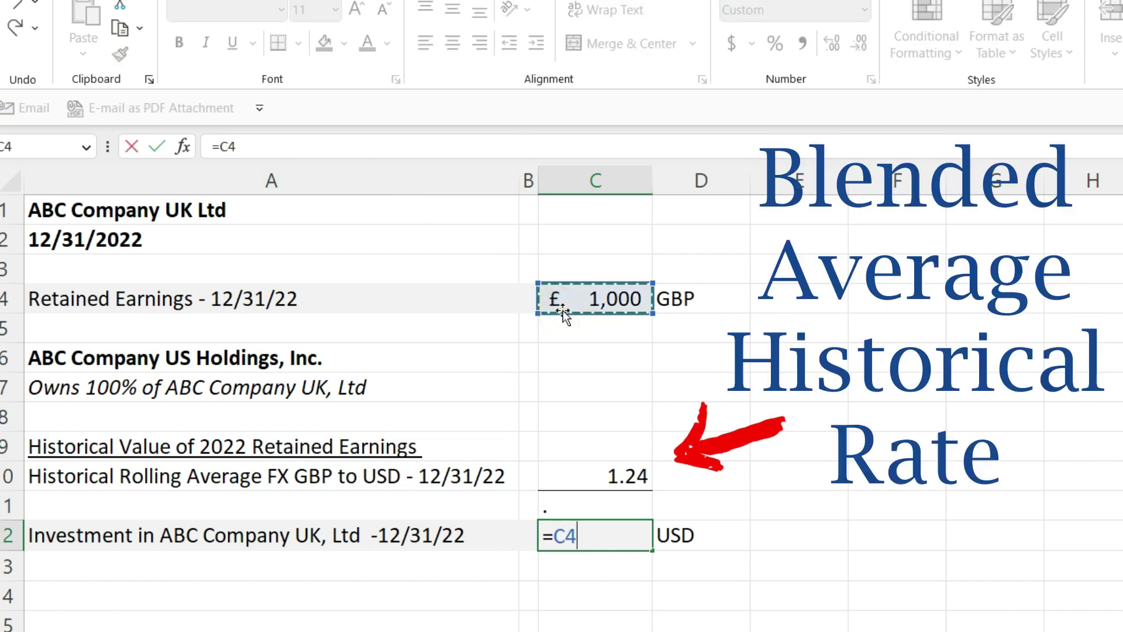
pyautogui.write('*')
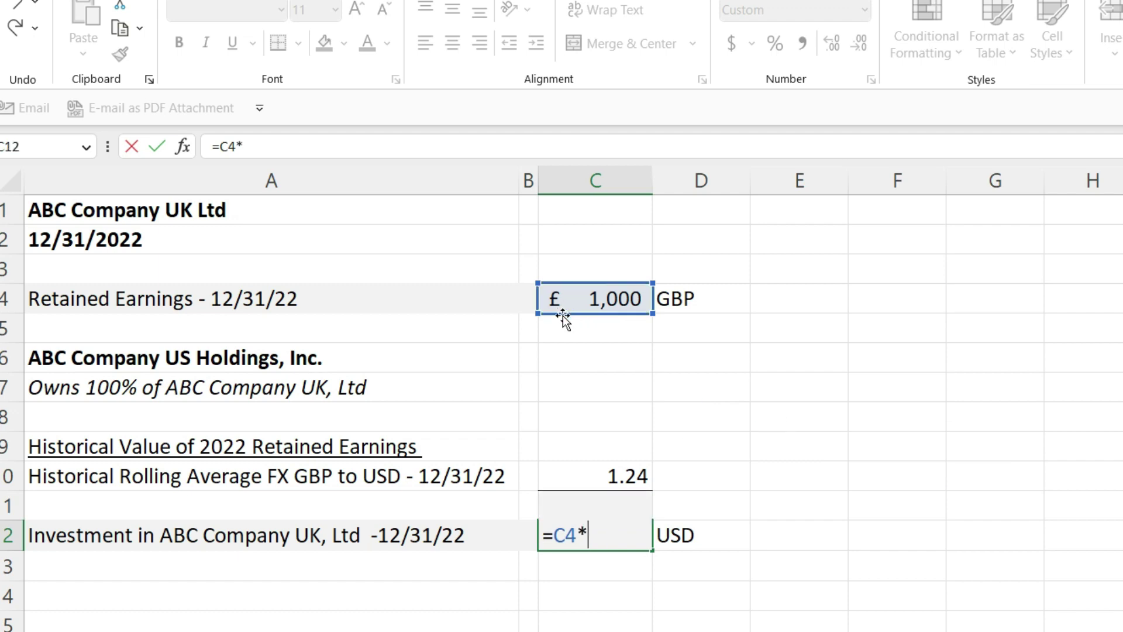
pyautogui.click(615, 478)
pyautogui.press('Return')
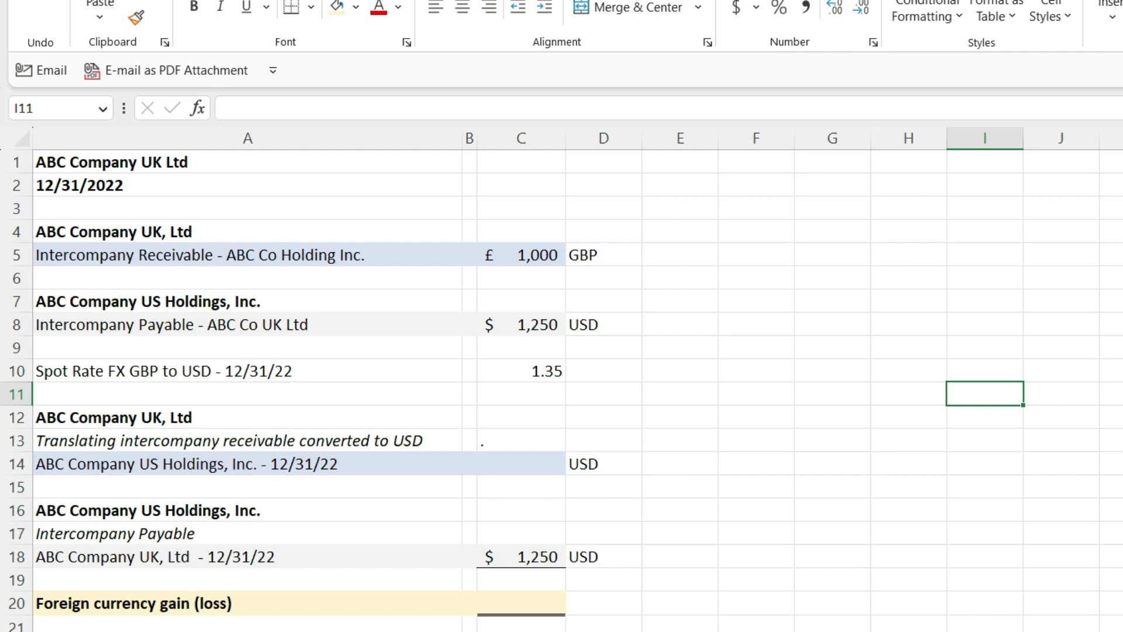
# - Enter =C5*C10 in C14 to translate the £1,000 receivable at the 1.35 spot rate
pyautogui.click(533, 463)
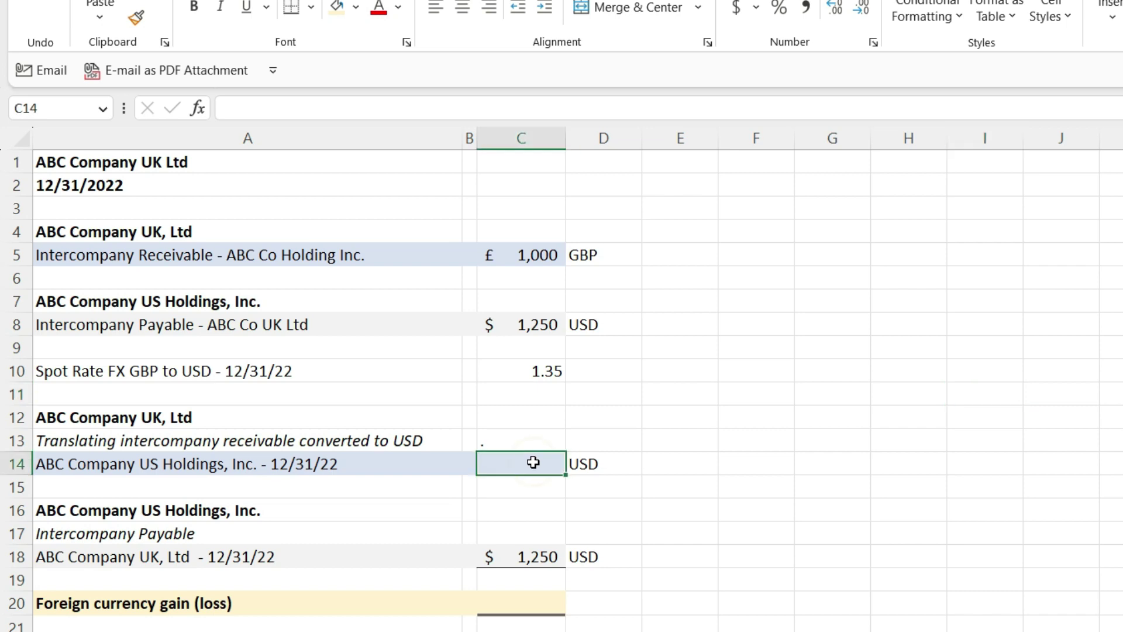
pyautogui.write('=')
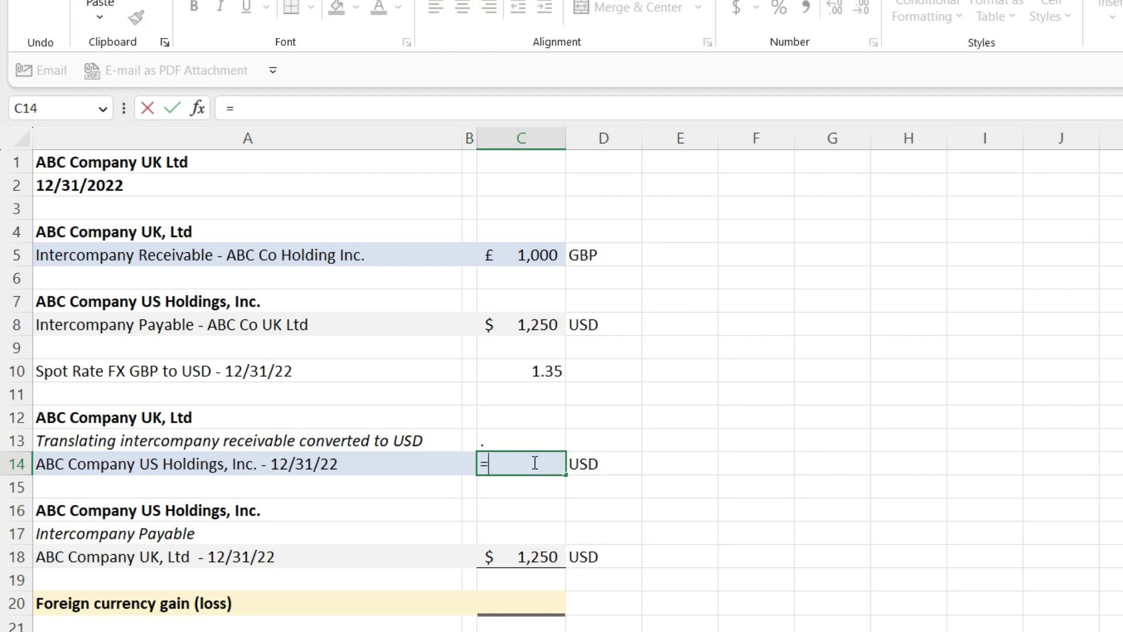
pyautogui.click(544, 255)
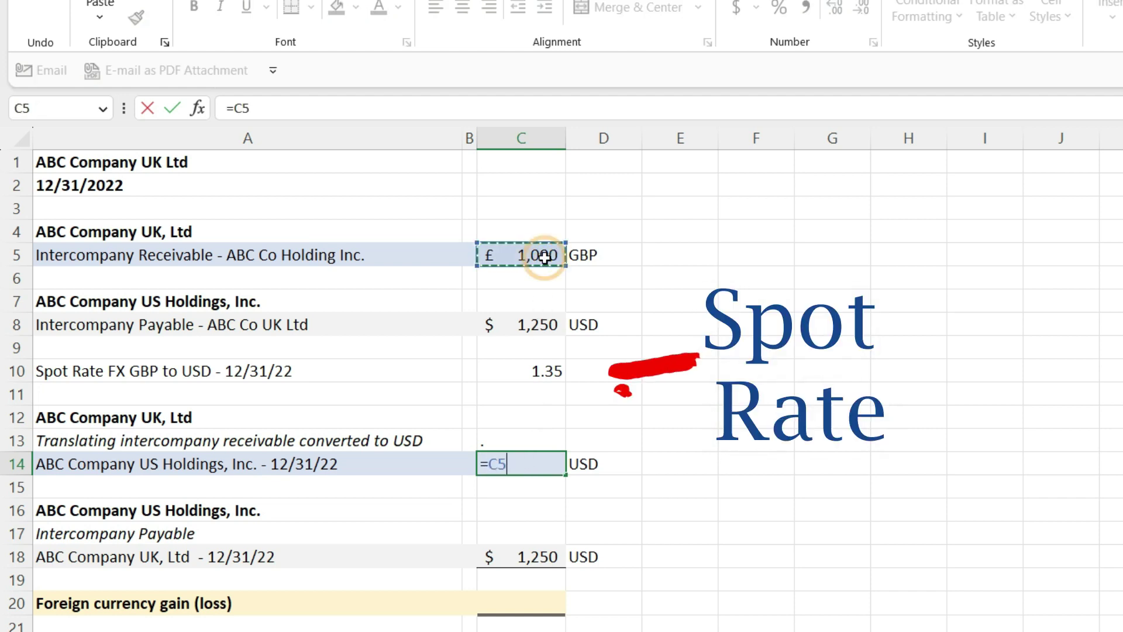
pyautogui.write('*')
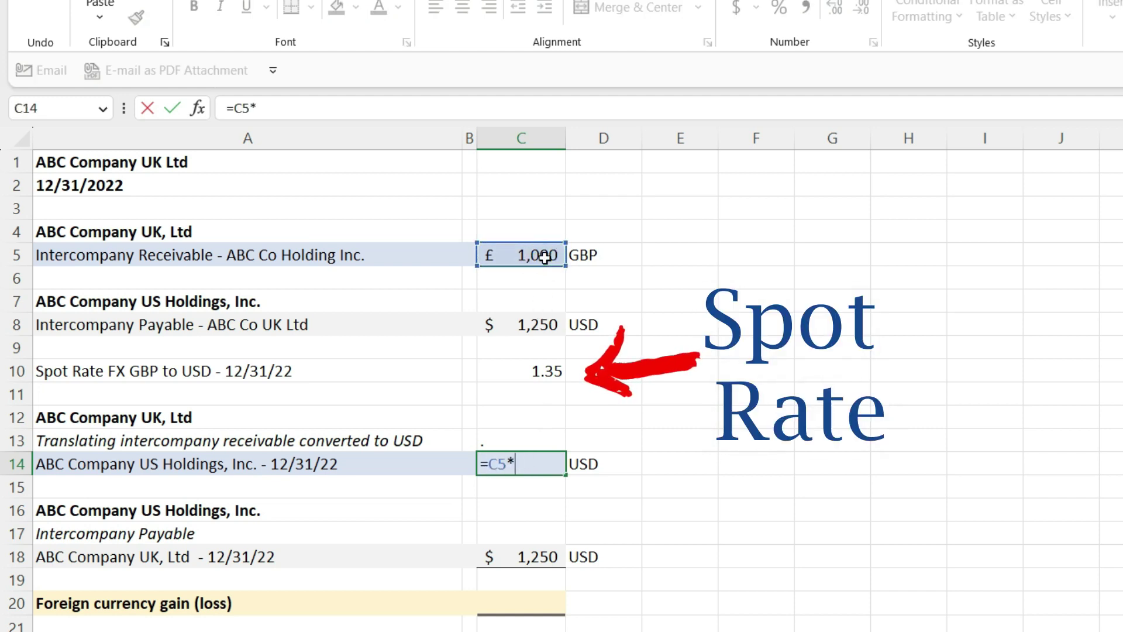
pyautogui.click(553, 371)
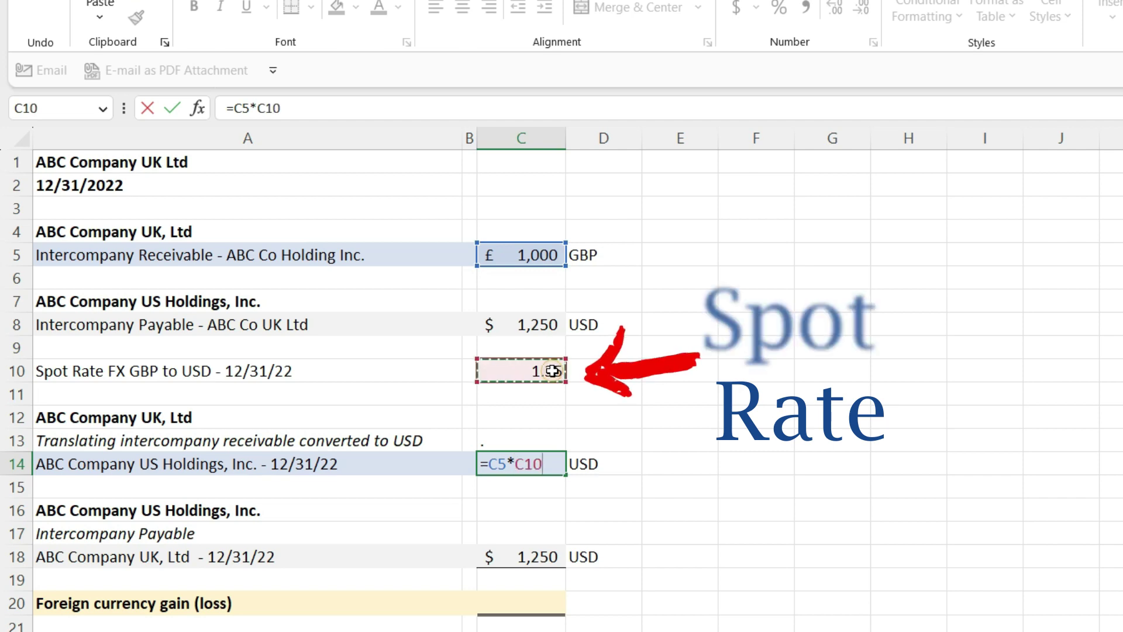
pyautogui.press('Return')
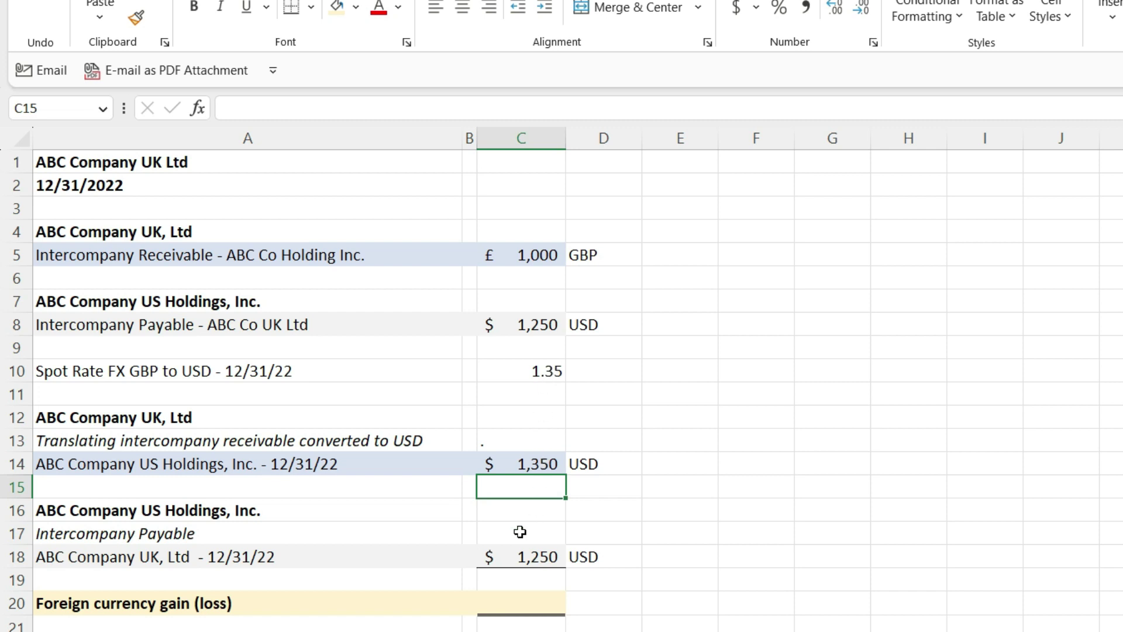
# - Enter =C18-C14 in C20: the $1,250 payable minus the $1,350 translated receivable
pyautogui.click(519, 596)
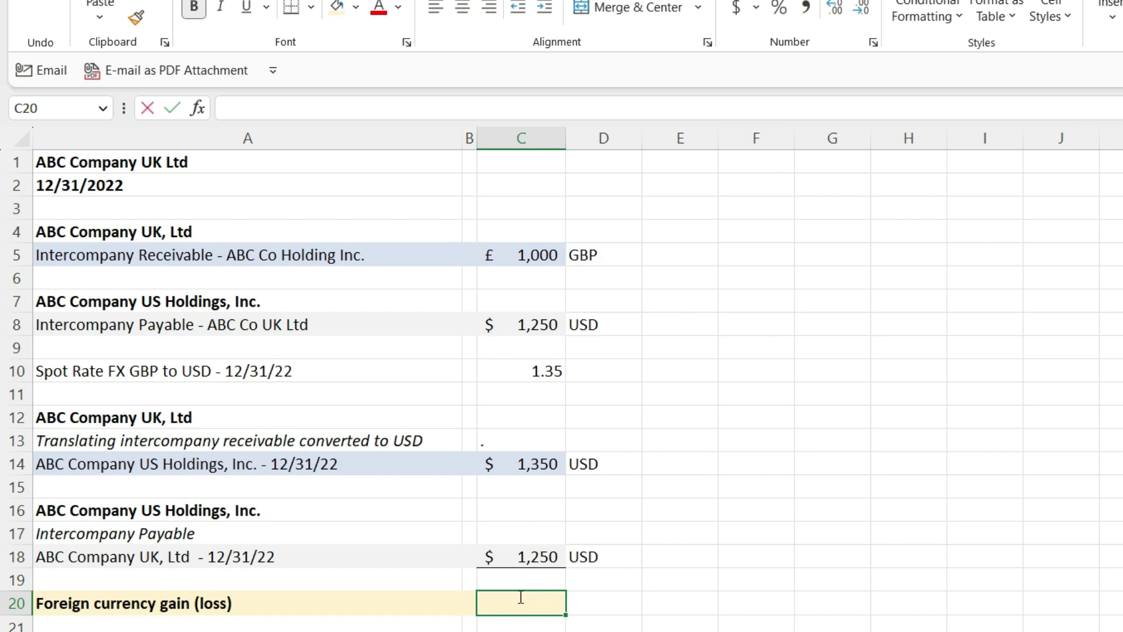
pyautogui.write('=')
pyautogui.click(528, 553)
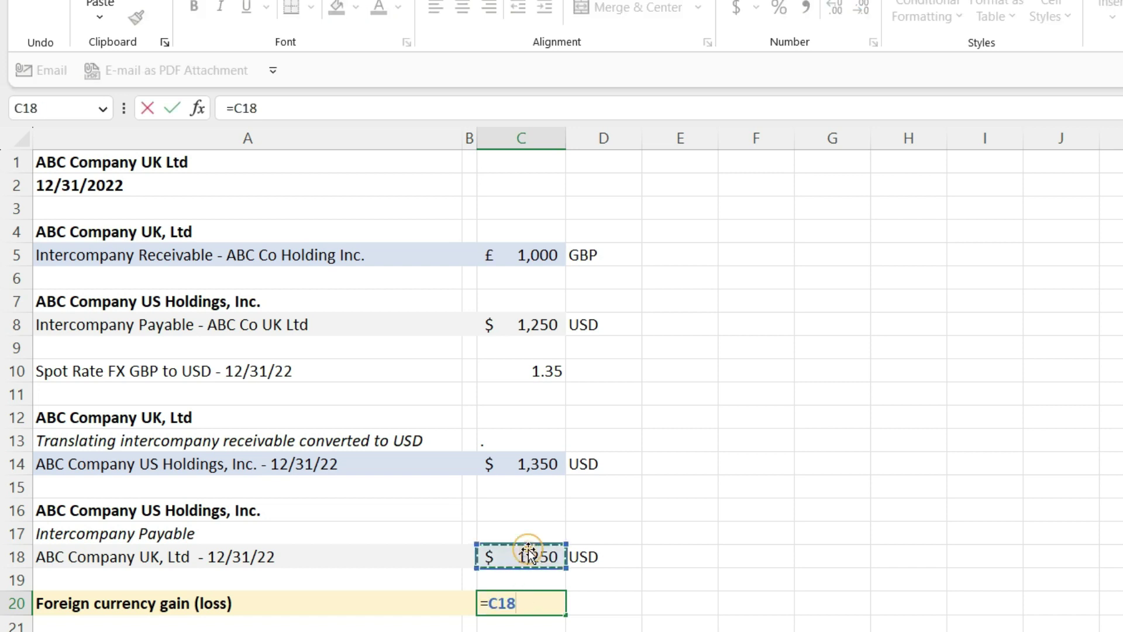
pyautogui.write('-')
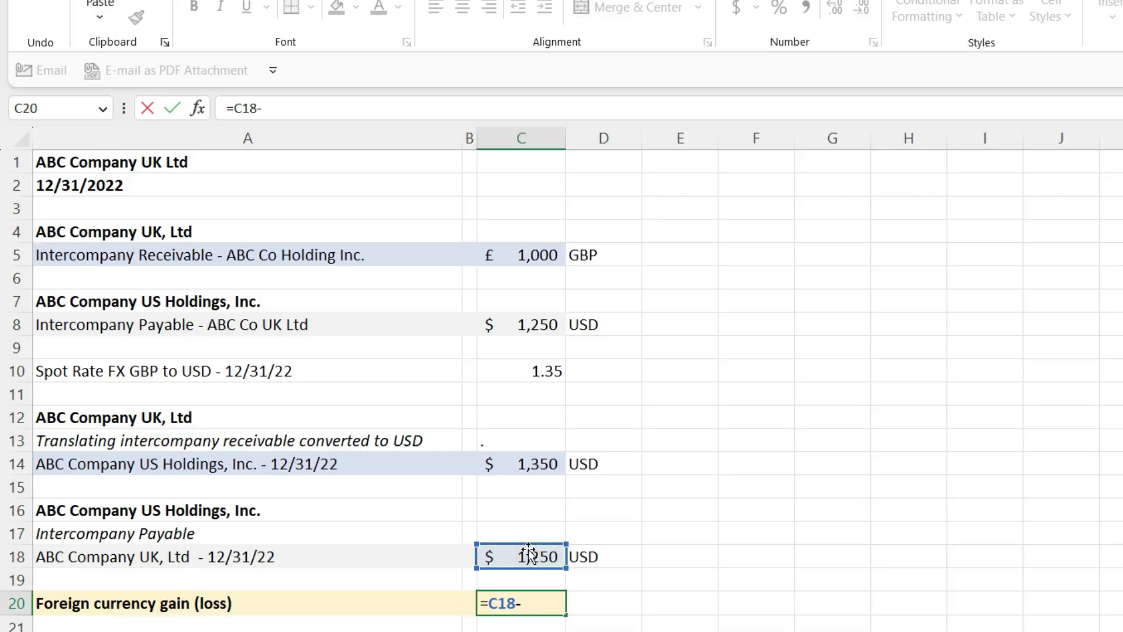
pyautogui.click(549, 464)
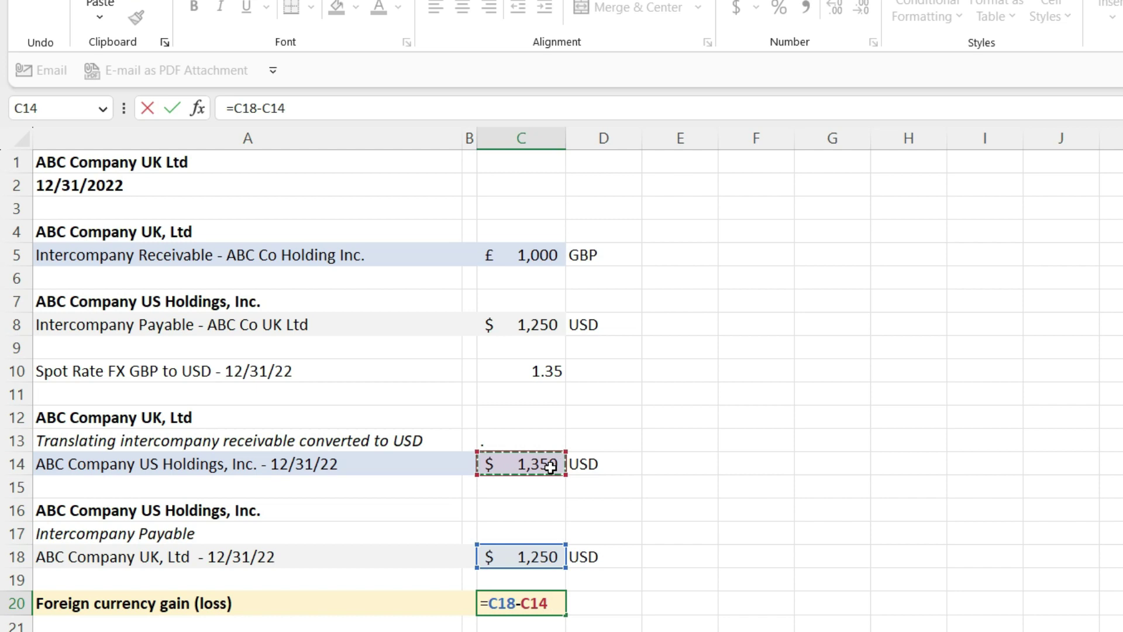
pyautogui.press('Return')
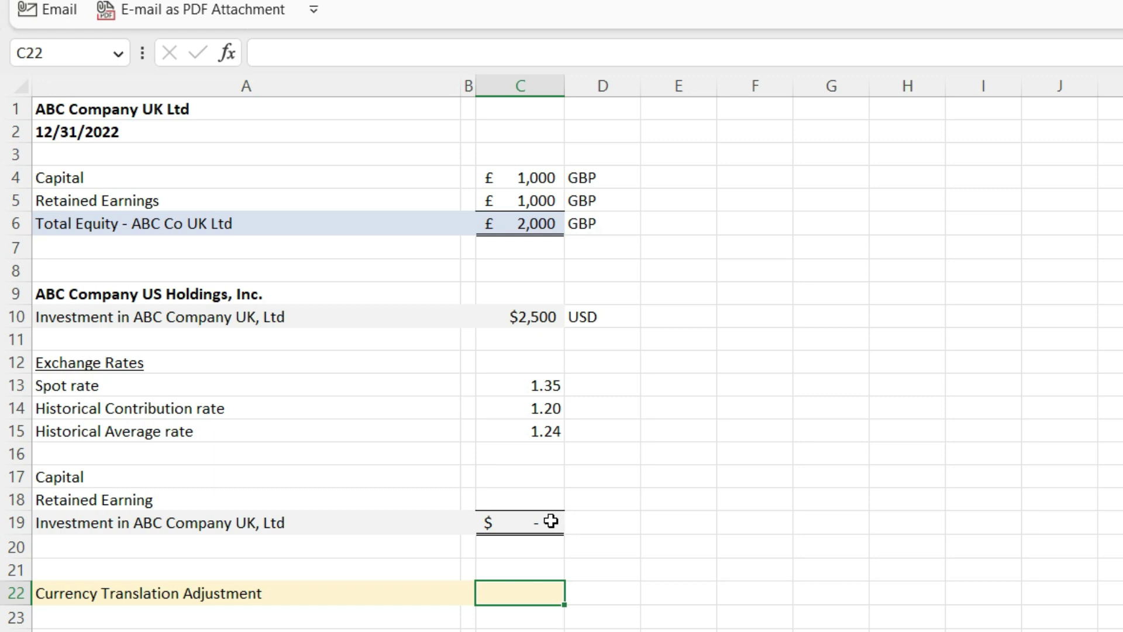
# - Enter =C4*C14 in C17 for capital at 1.20 and =C5*C15 in C18 for retained earnings at 1.24
pyautogui.click(527, 477)
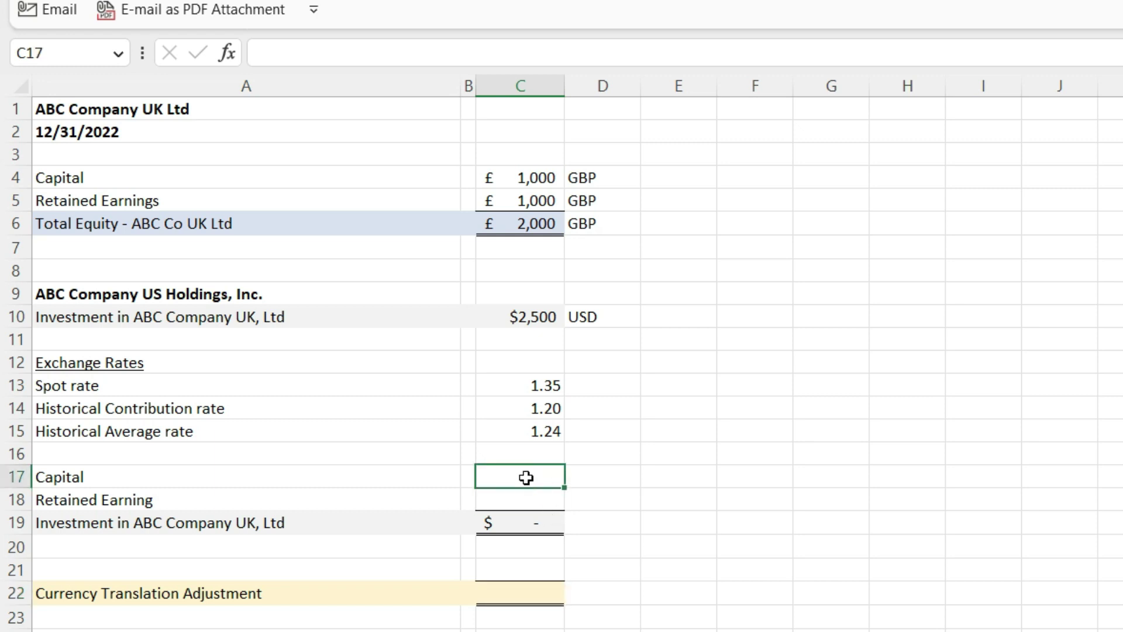
pyautogui.write('=')
pyautogui.click(537, 177)
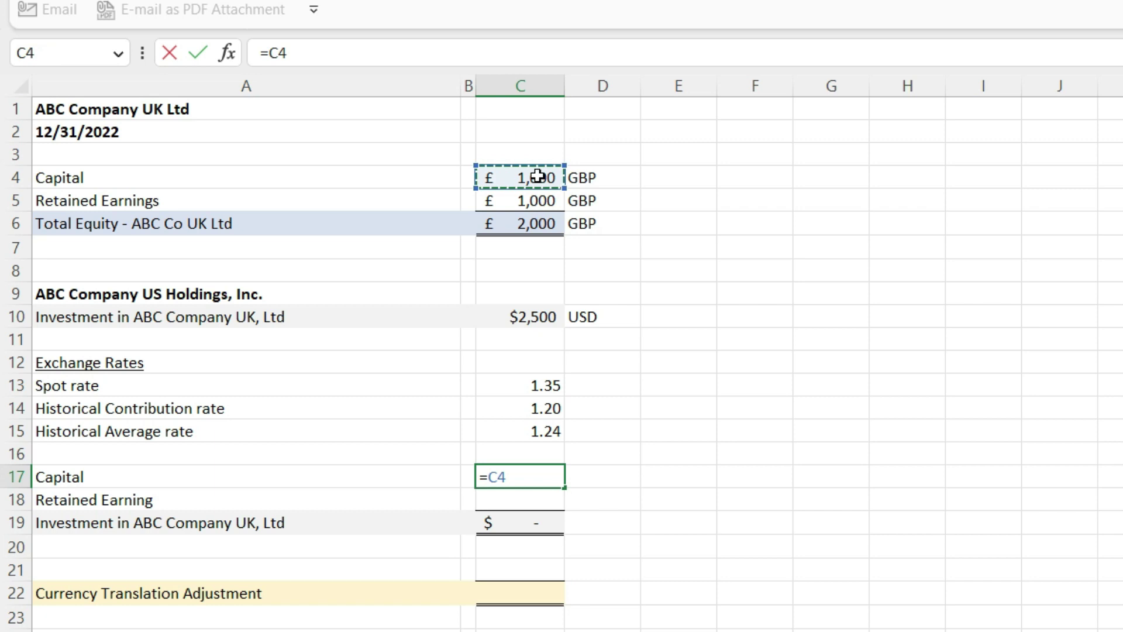
pyautogui.write('*')
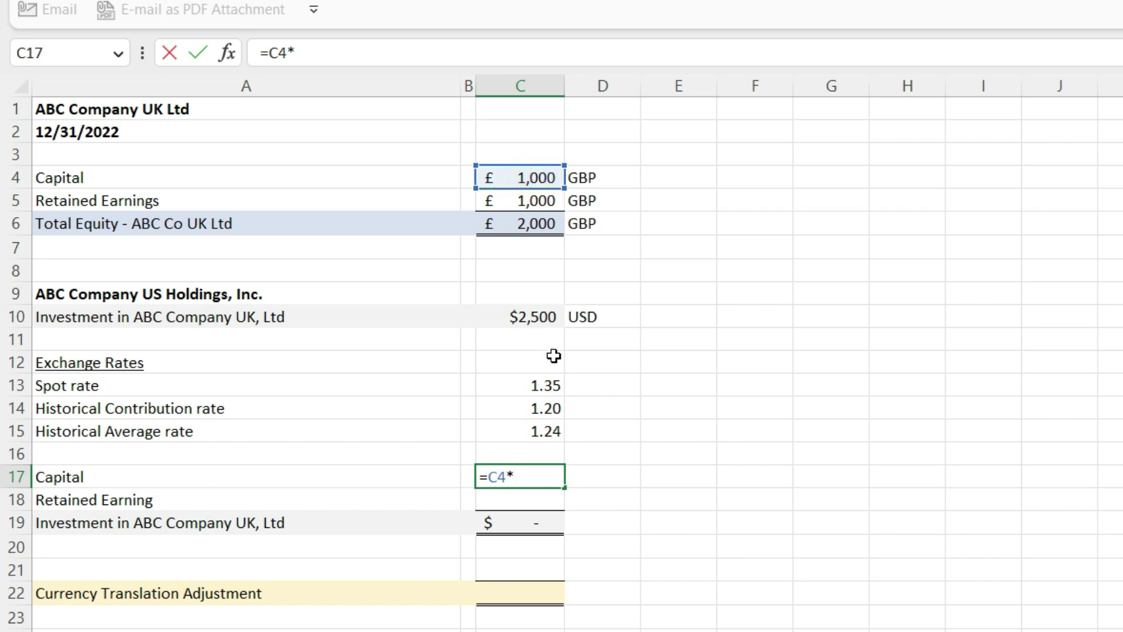
pyautogui.click(536, 408)
pyautogui.press('Return')
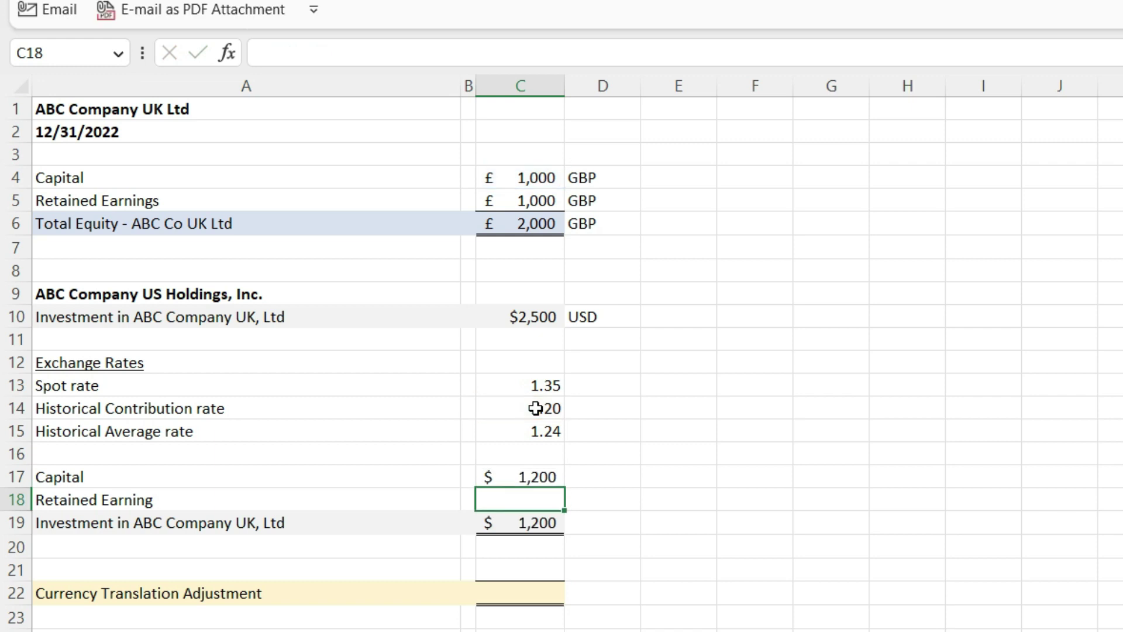
pyautogui.write('=')
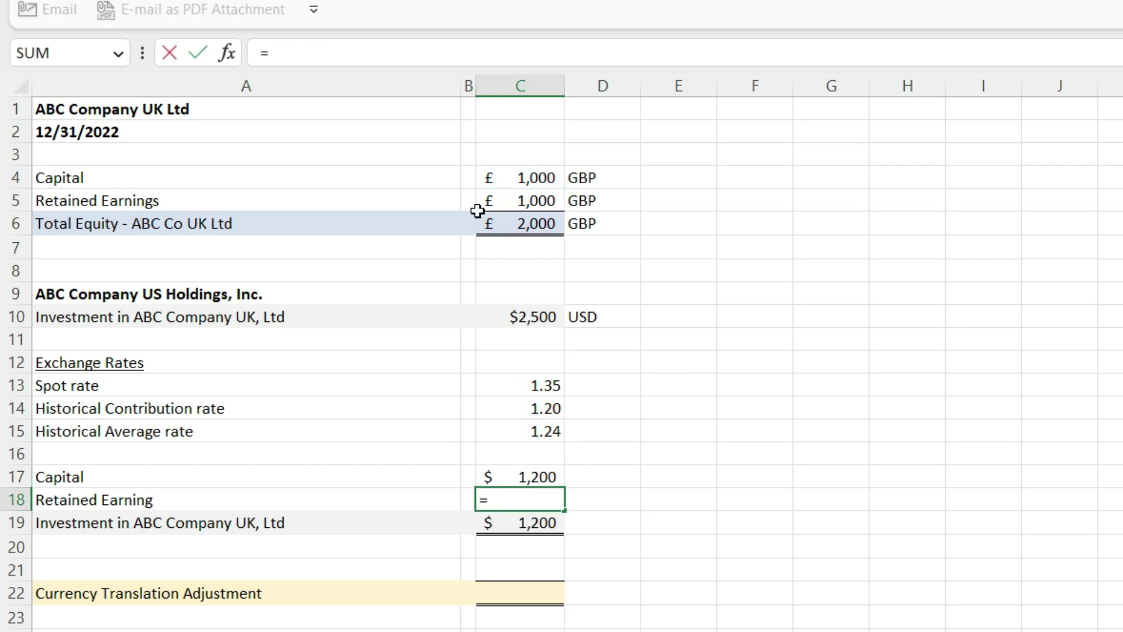
pyautogui.click(503, 204)
pyautogui.write('*')
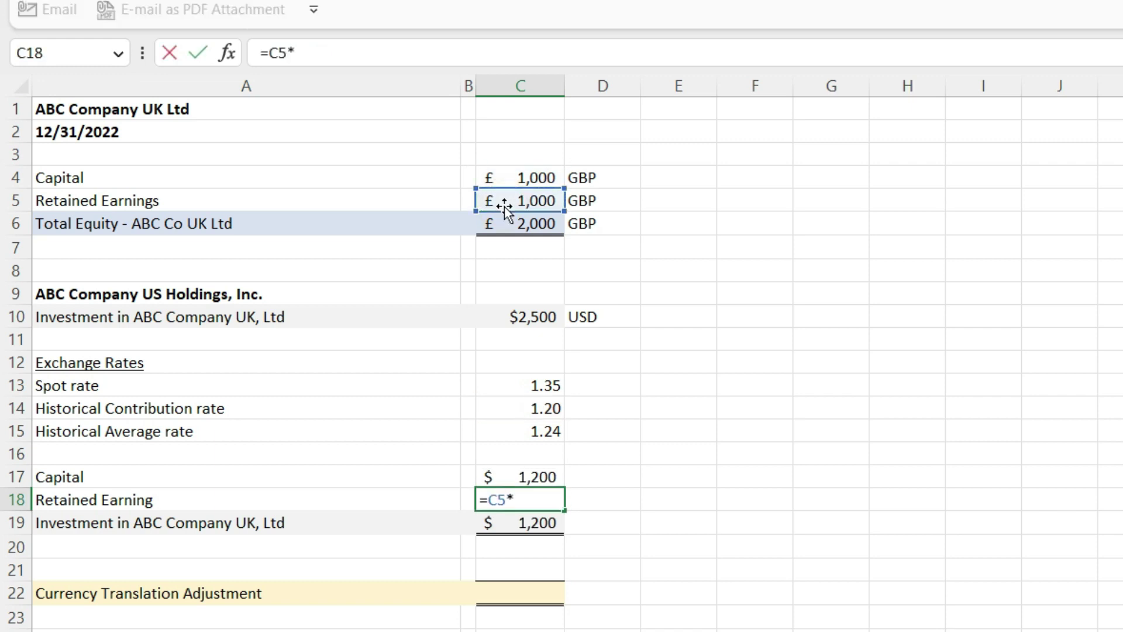
pyautogui.click(543, 430)
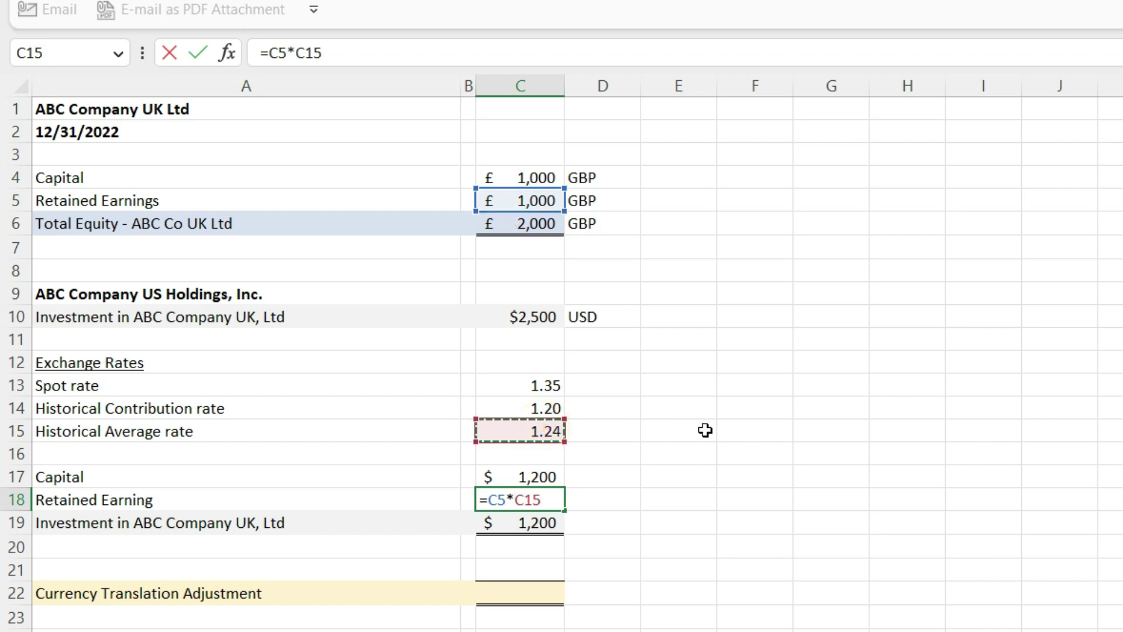
pyautogui.press('Return')
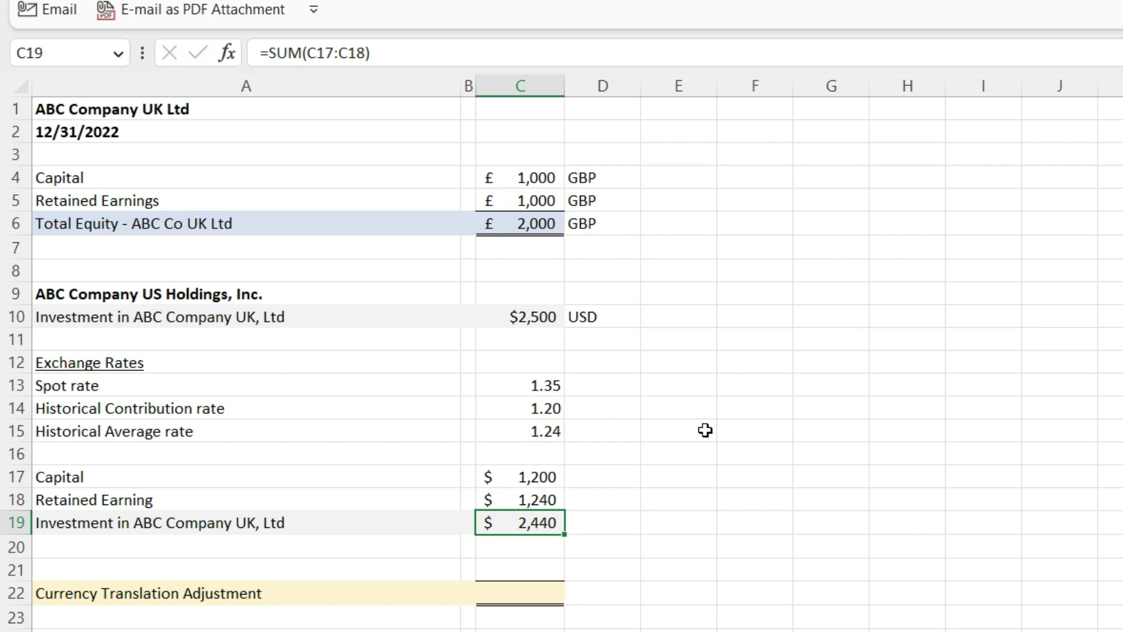
# - Enter =C19-C10 in C22: the $2,440 translated investment minus the $2,500 investment, giving $(60)
pyautogui.click(533, 584)
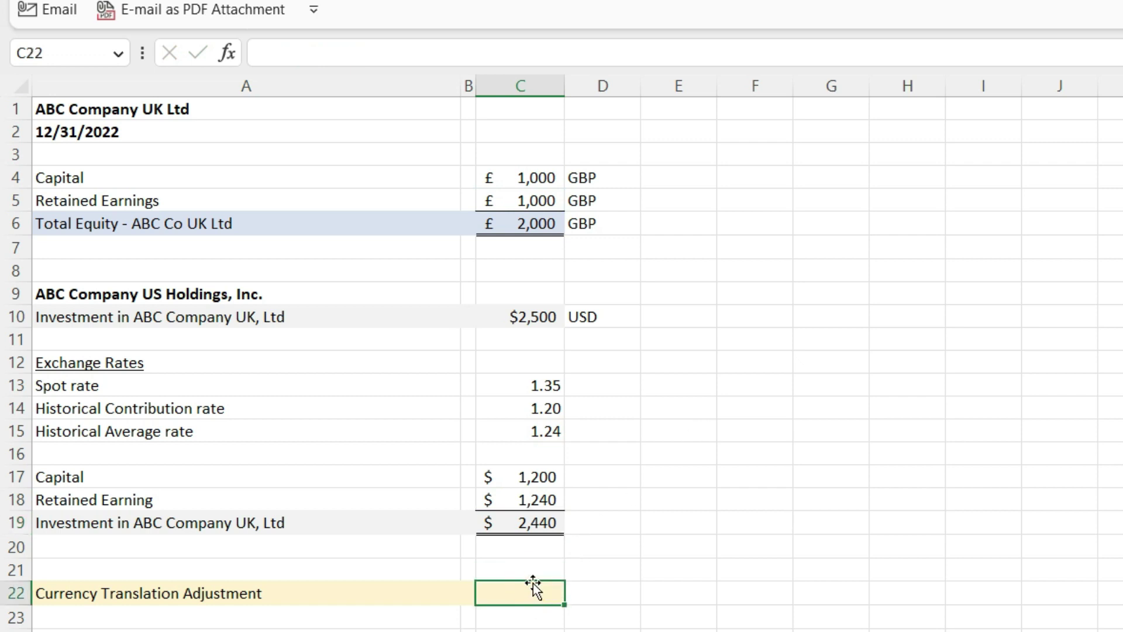
pyautogui.write('=')
pyautogui.click(539, 526)
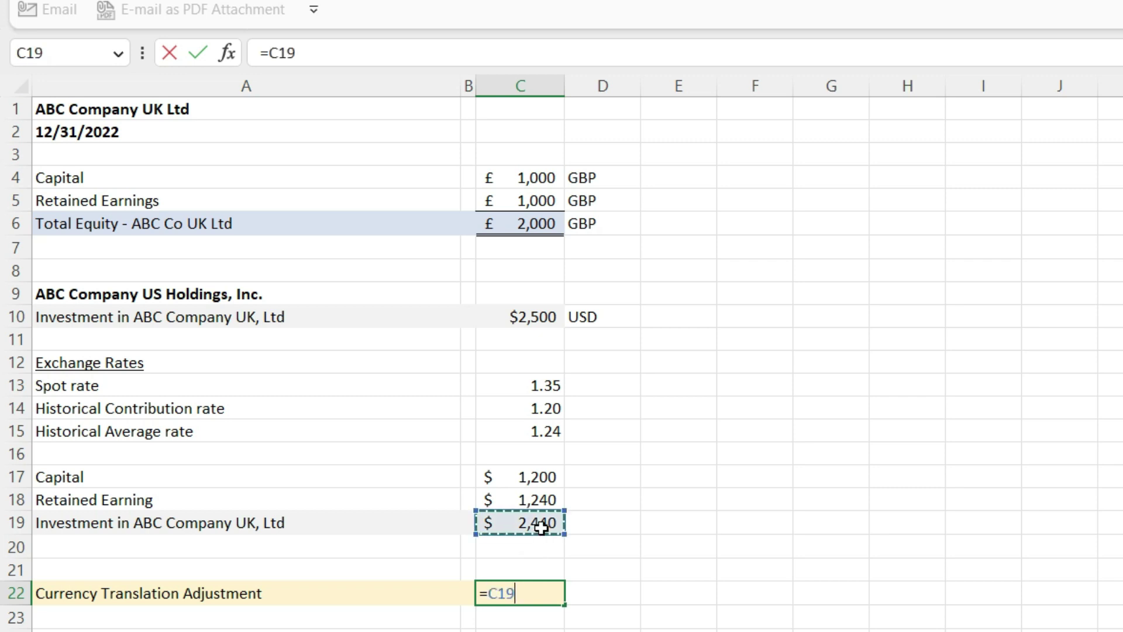
pyautogui.write('-')
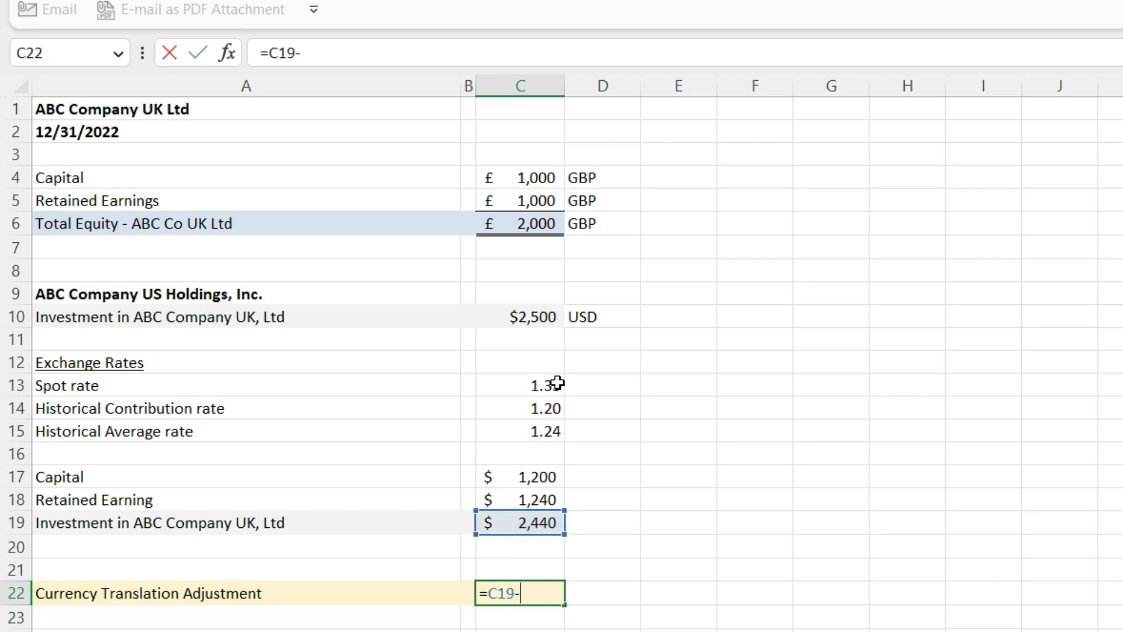
pyautogui.click(526, 298)
pyautogui.click(529, 311)
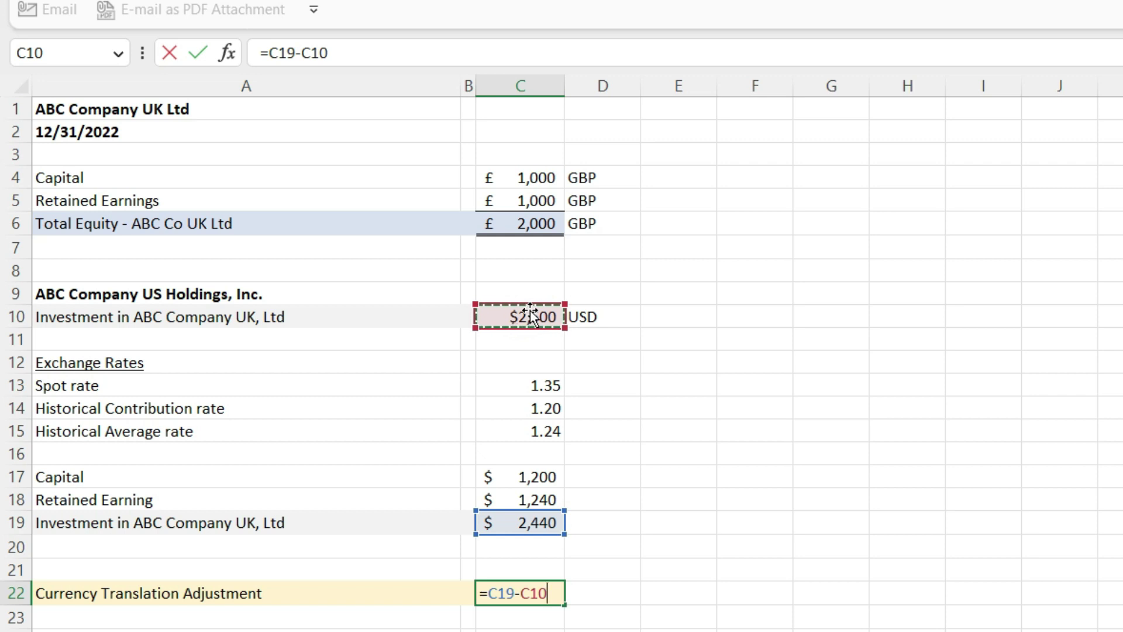
pyautogui.press('Return')
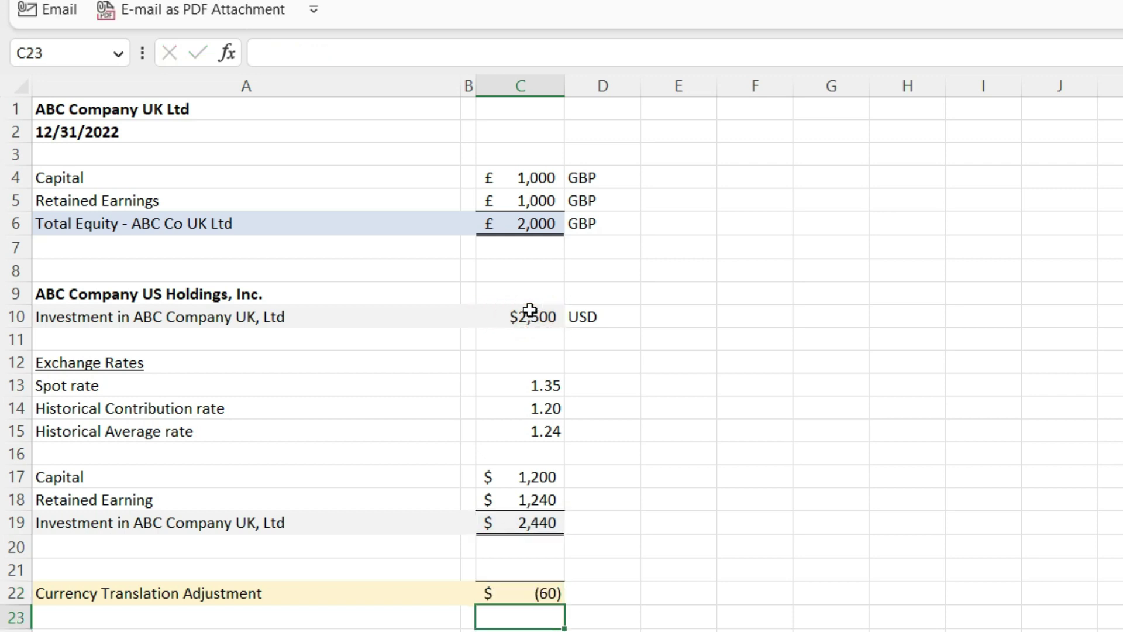
pyautogui.click(910, 338)
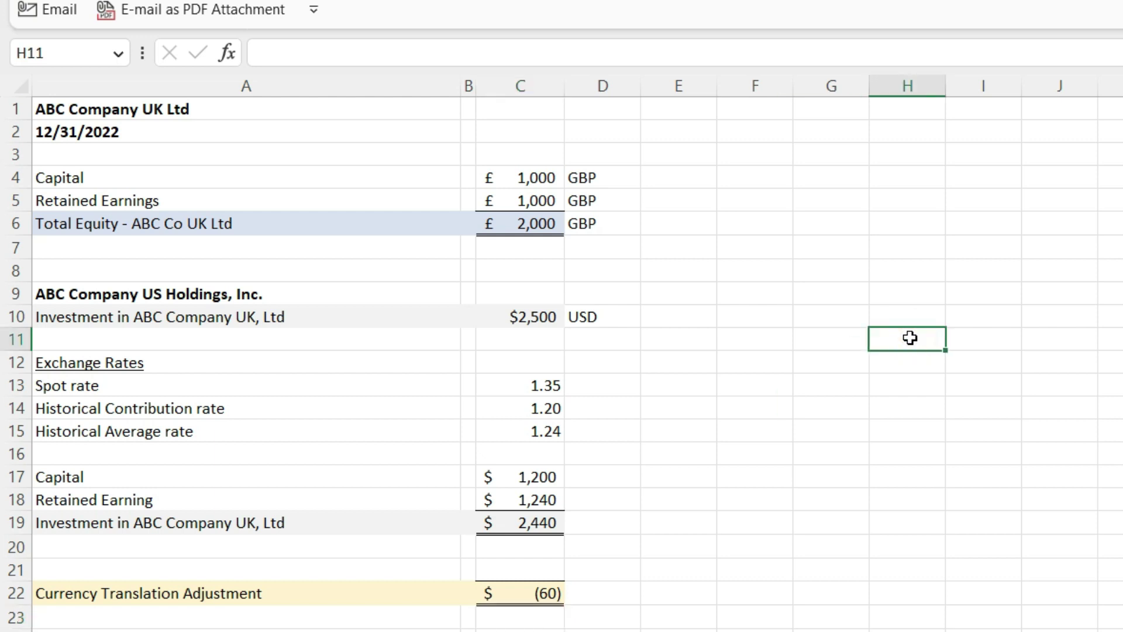